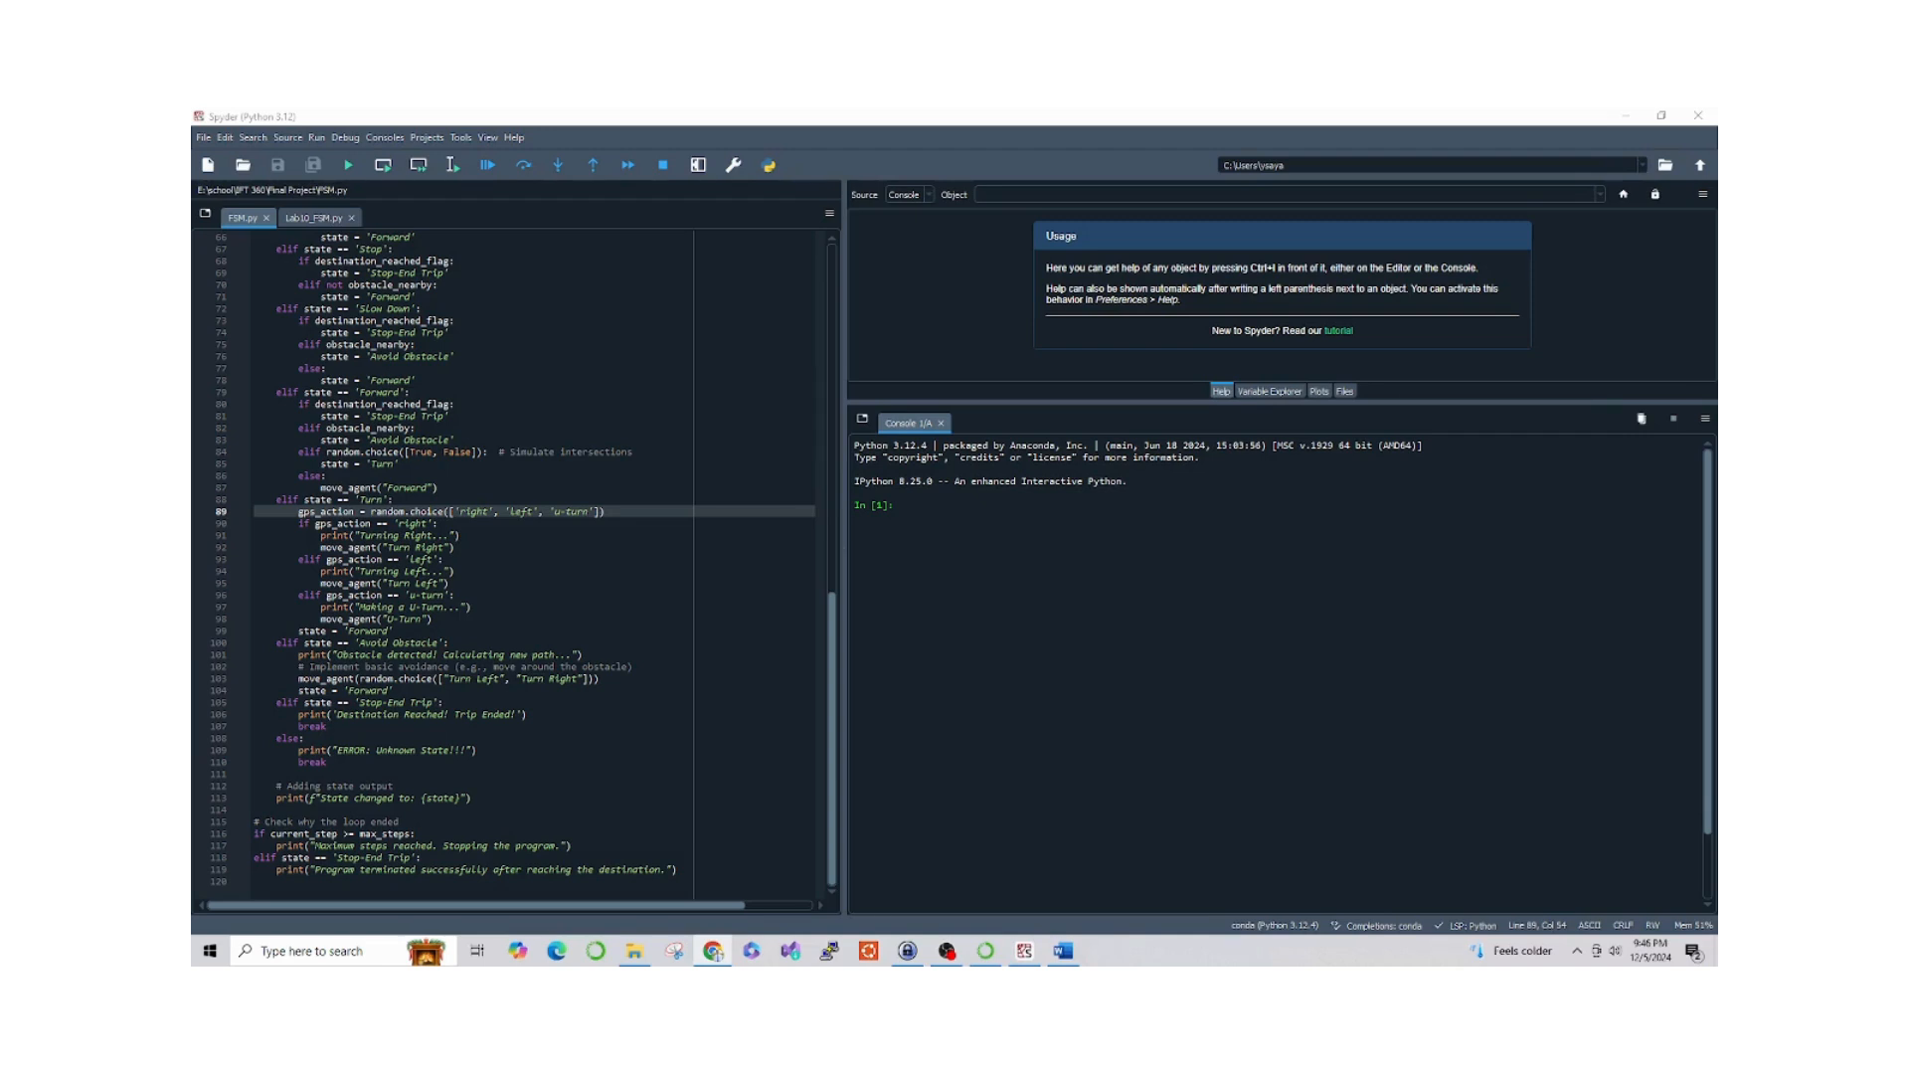
pyautogui.scroll(10, 485, 492)
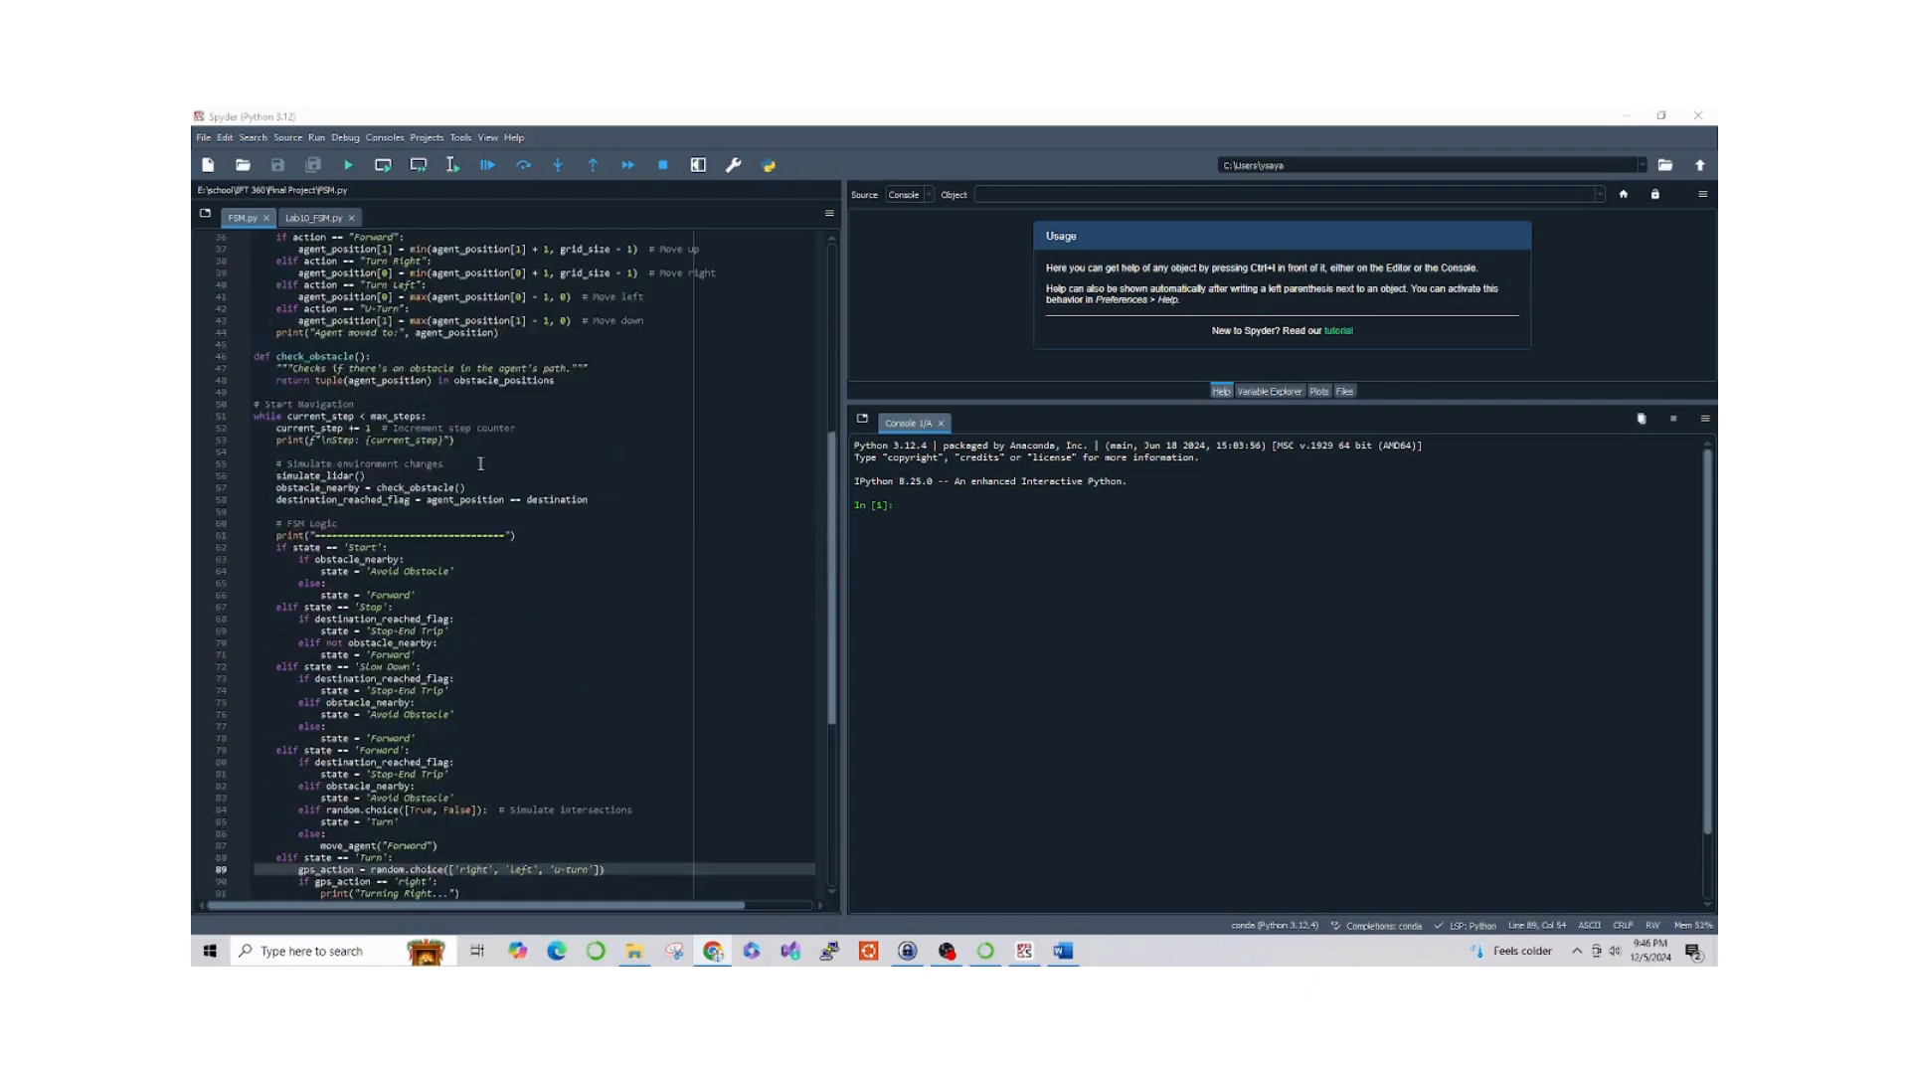
pyautogui.scroll(8, 486, 492)
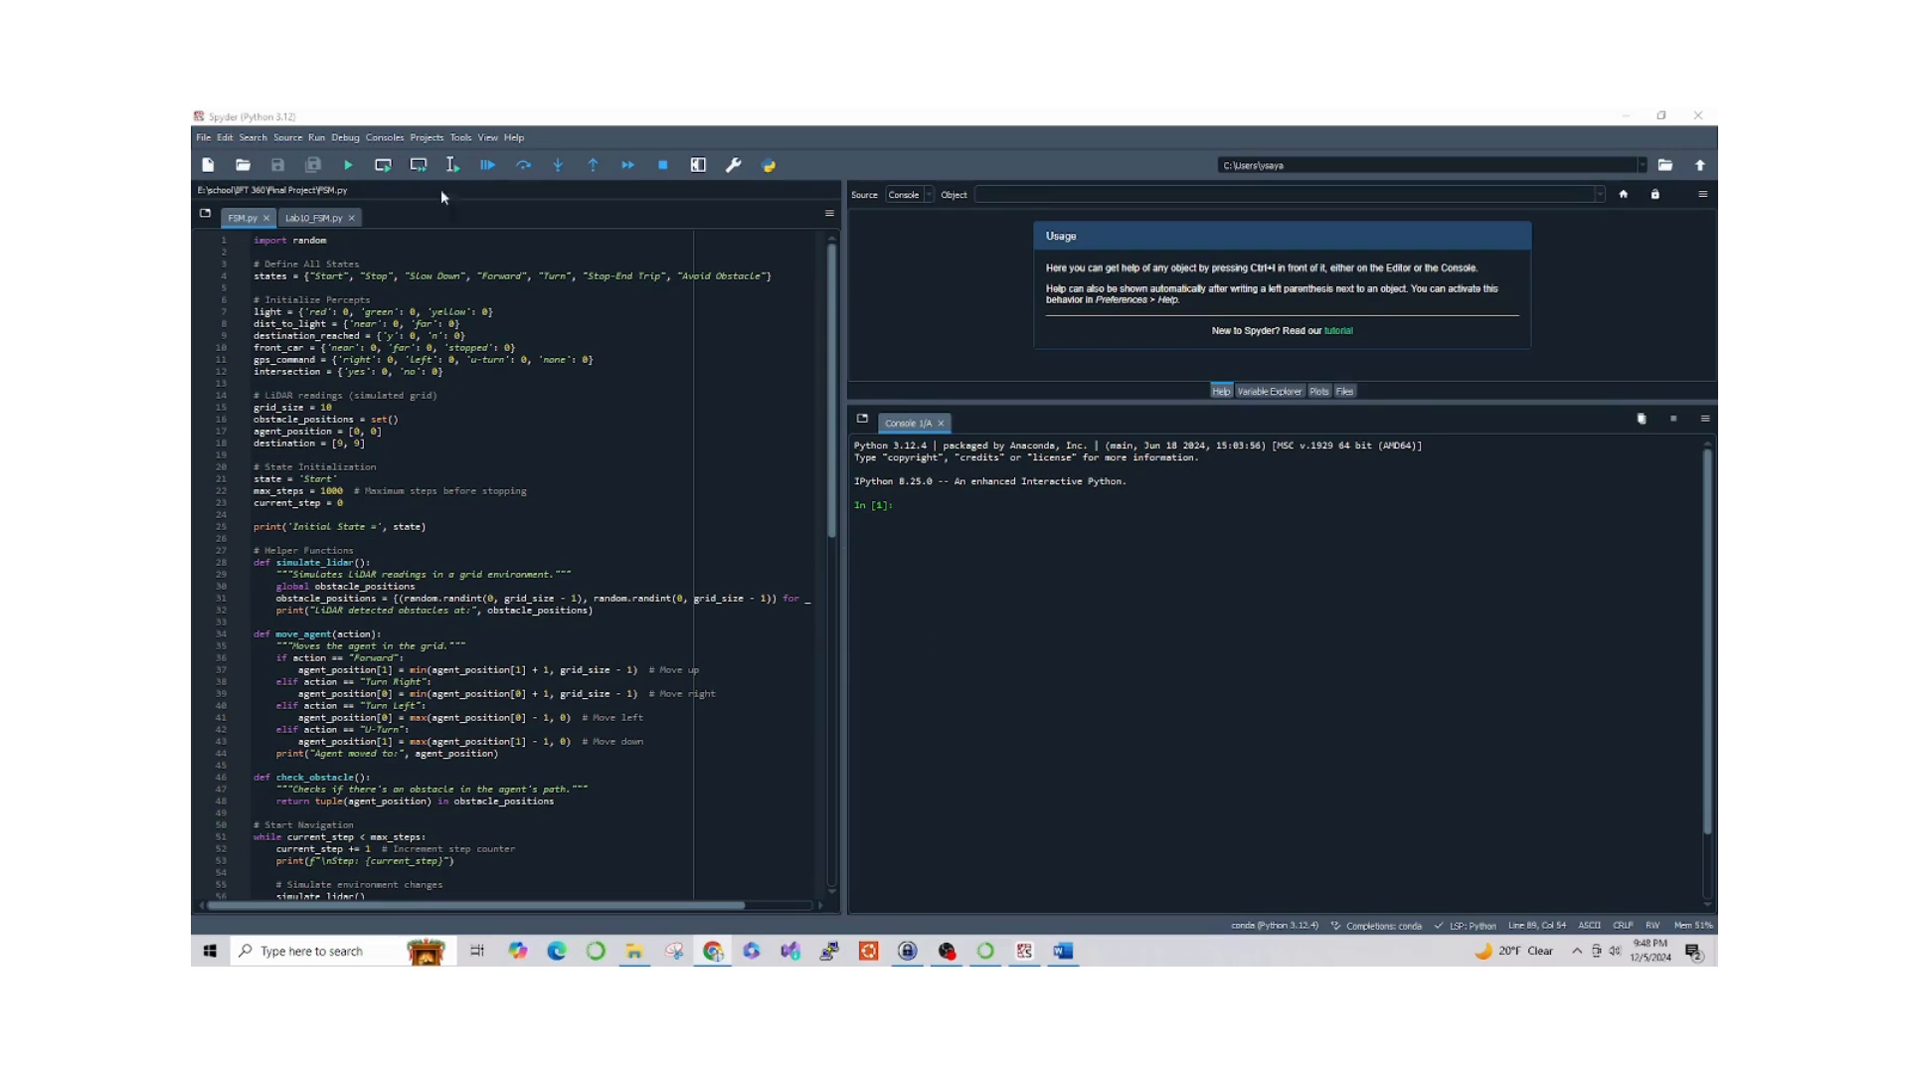
# Run FSM.py so the console logs each navigation step through 'Destination Reached! Trip Ended!'
pyautogui.click(346, 164)
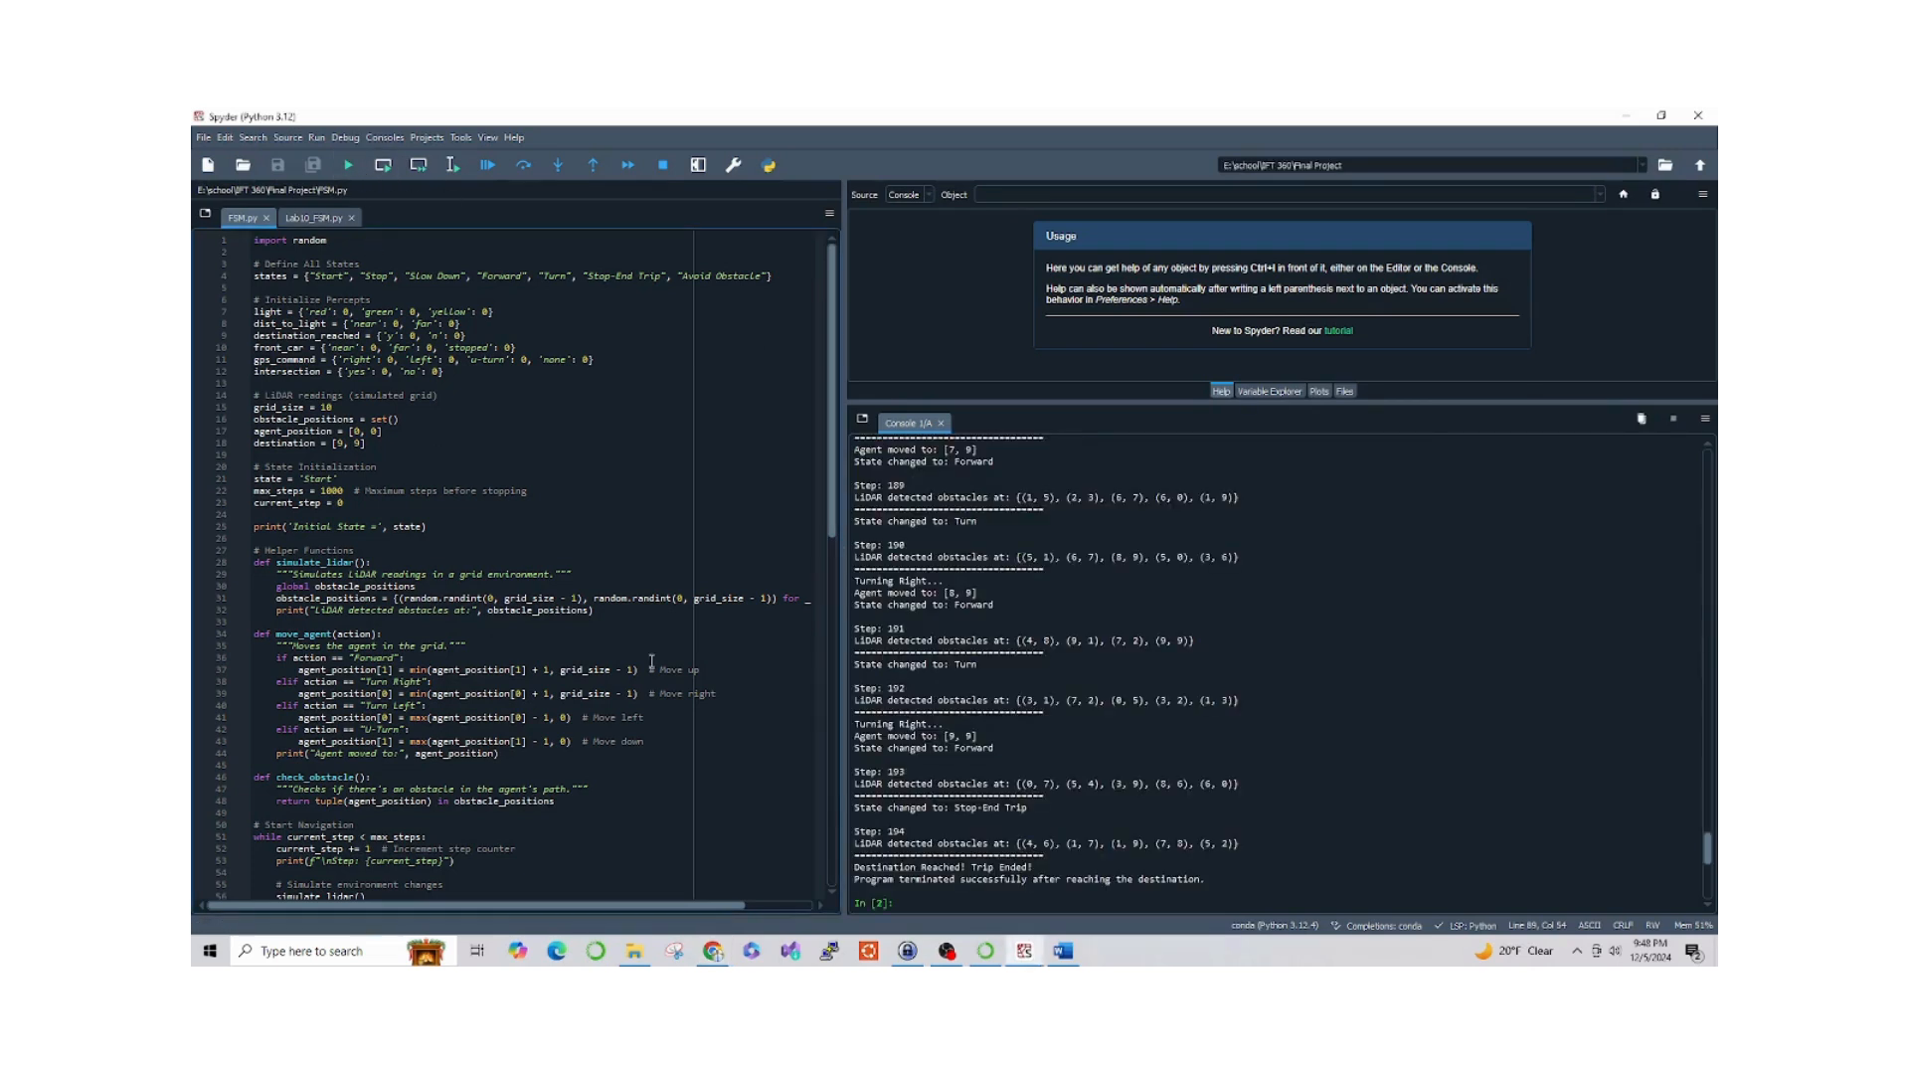
pyautogui.scroll(-3, 1105, 702)
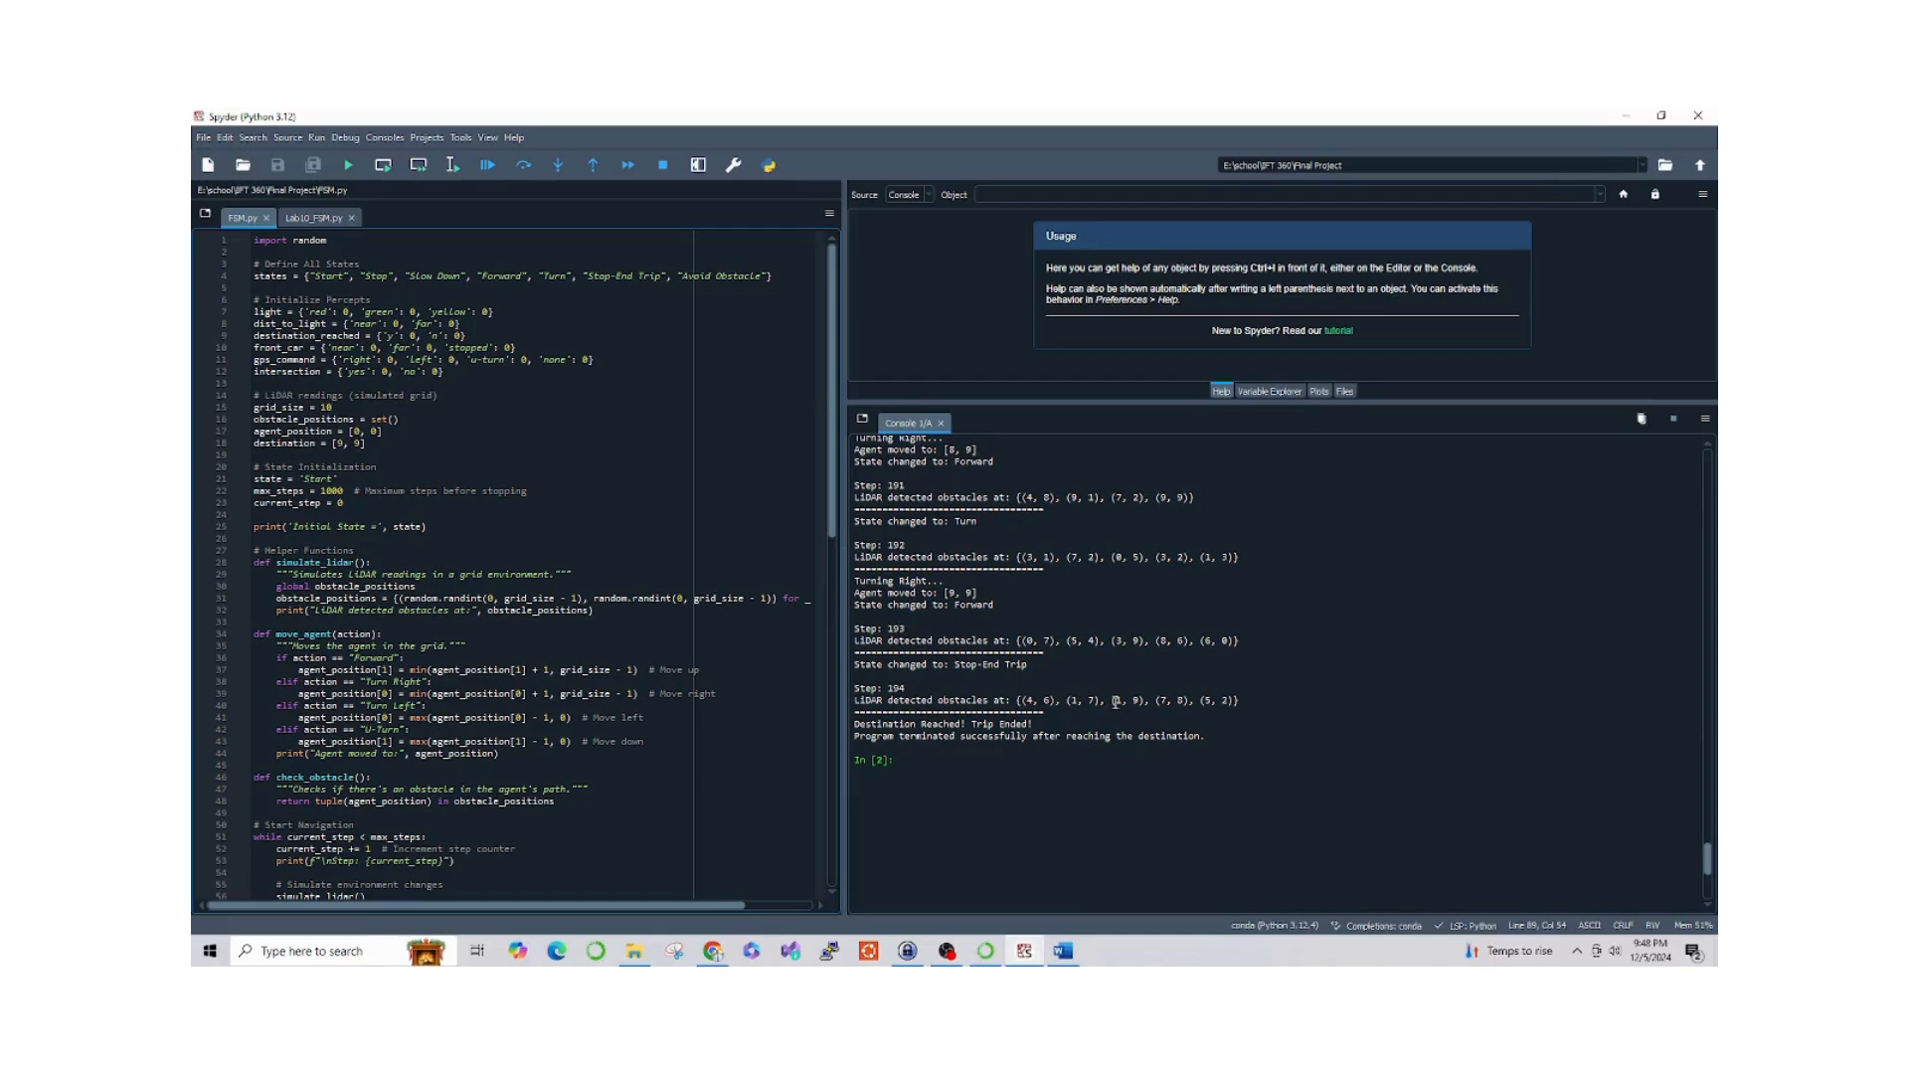
pyautogui.scroll(4, 1159, 725)
pyautogui.scroll(4, 1118, 686)
pyautogui.scroll(4, 1088, 665)
pyautogui.scroll(4, 1072, 652)
pyautogui.scroll(2, 1105, 674)
pyautogui.scroll(2, 1106, 673)
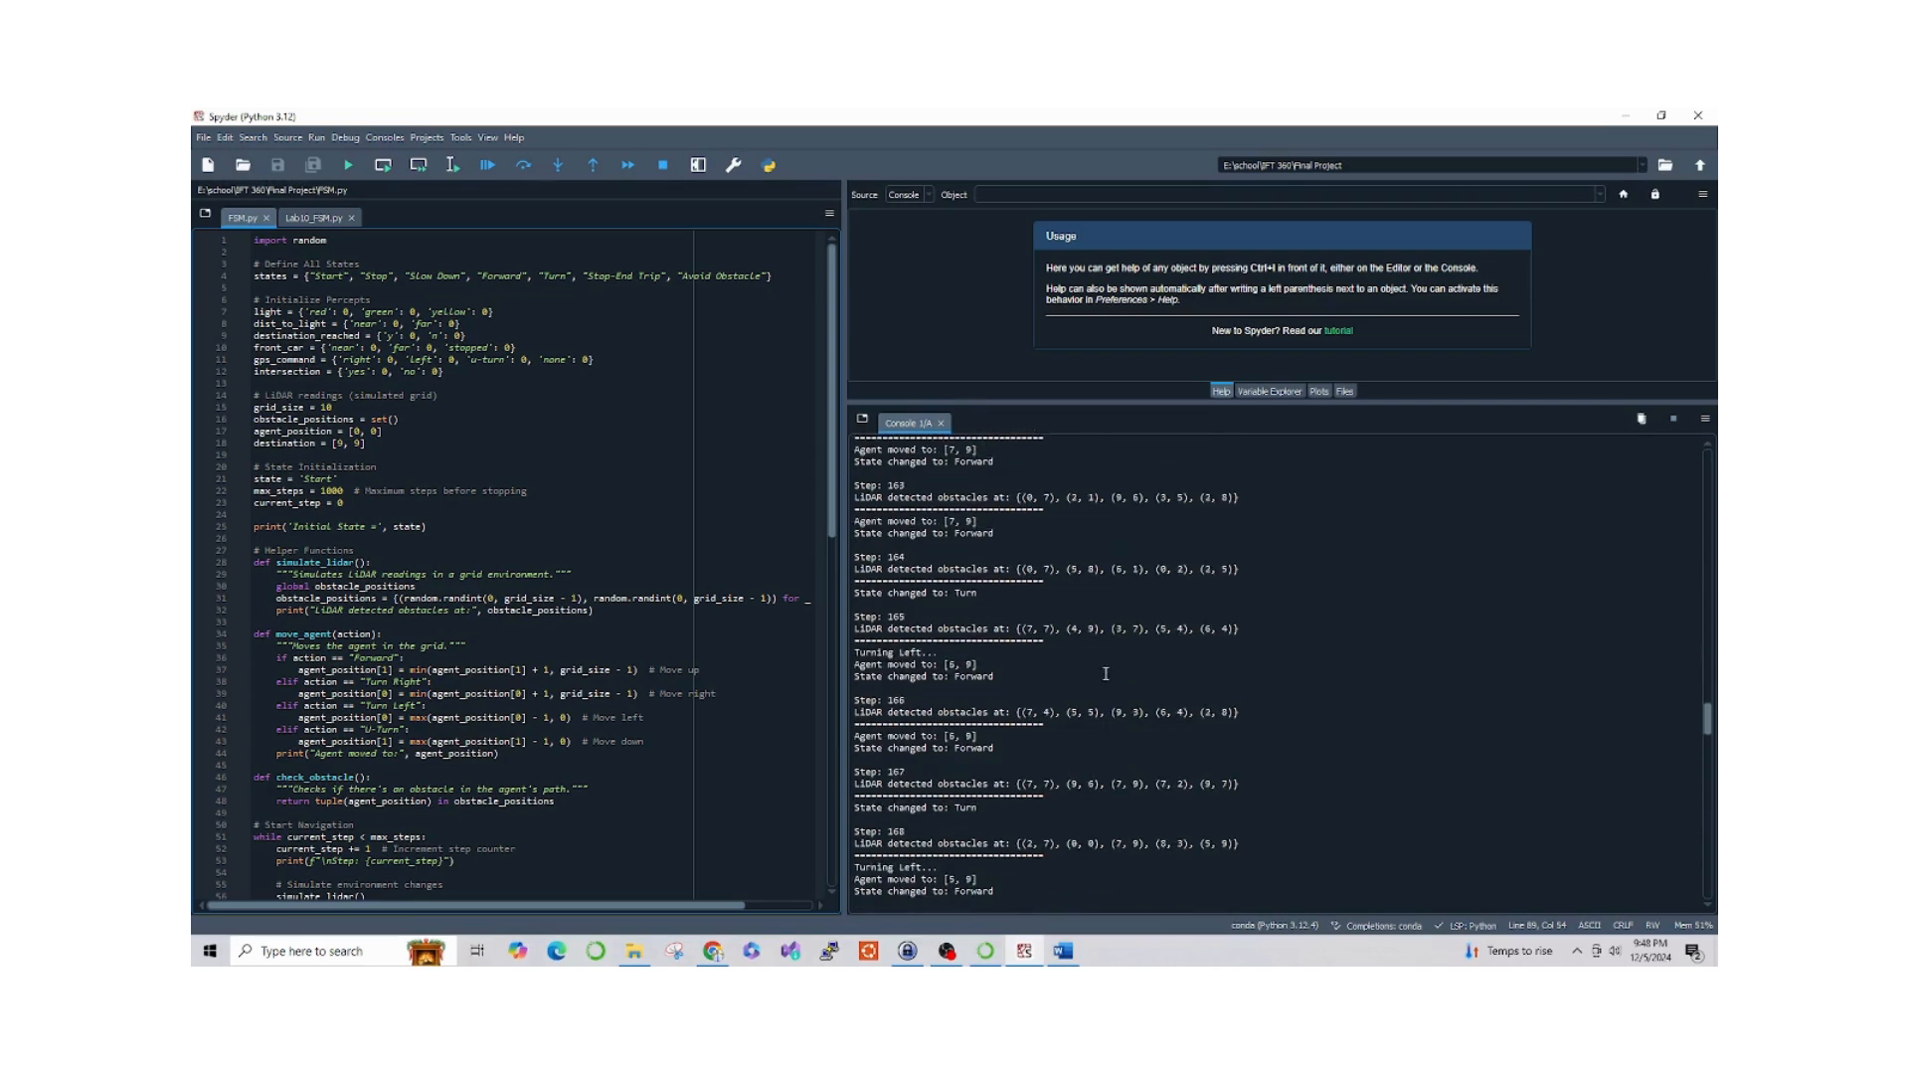
pyautogui.moveTo(1706, 719); pyautogui.dragTo(1703, 462)
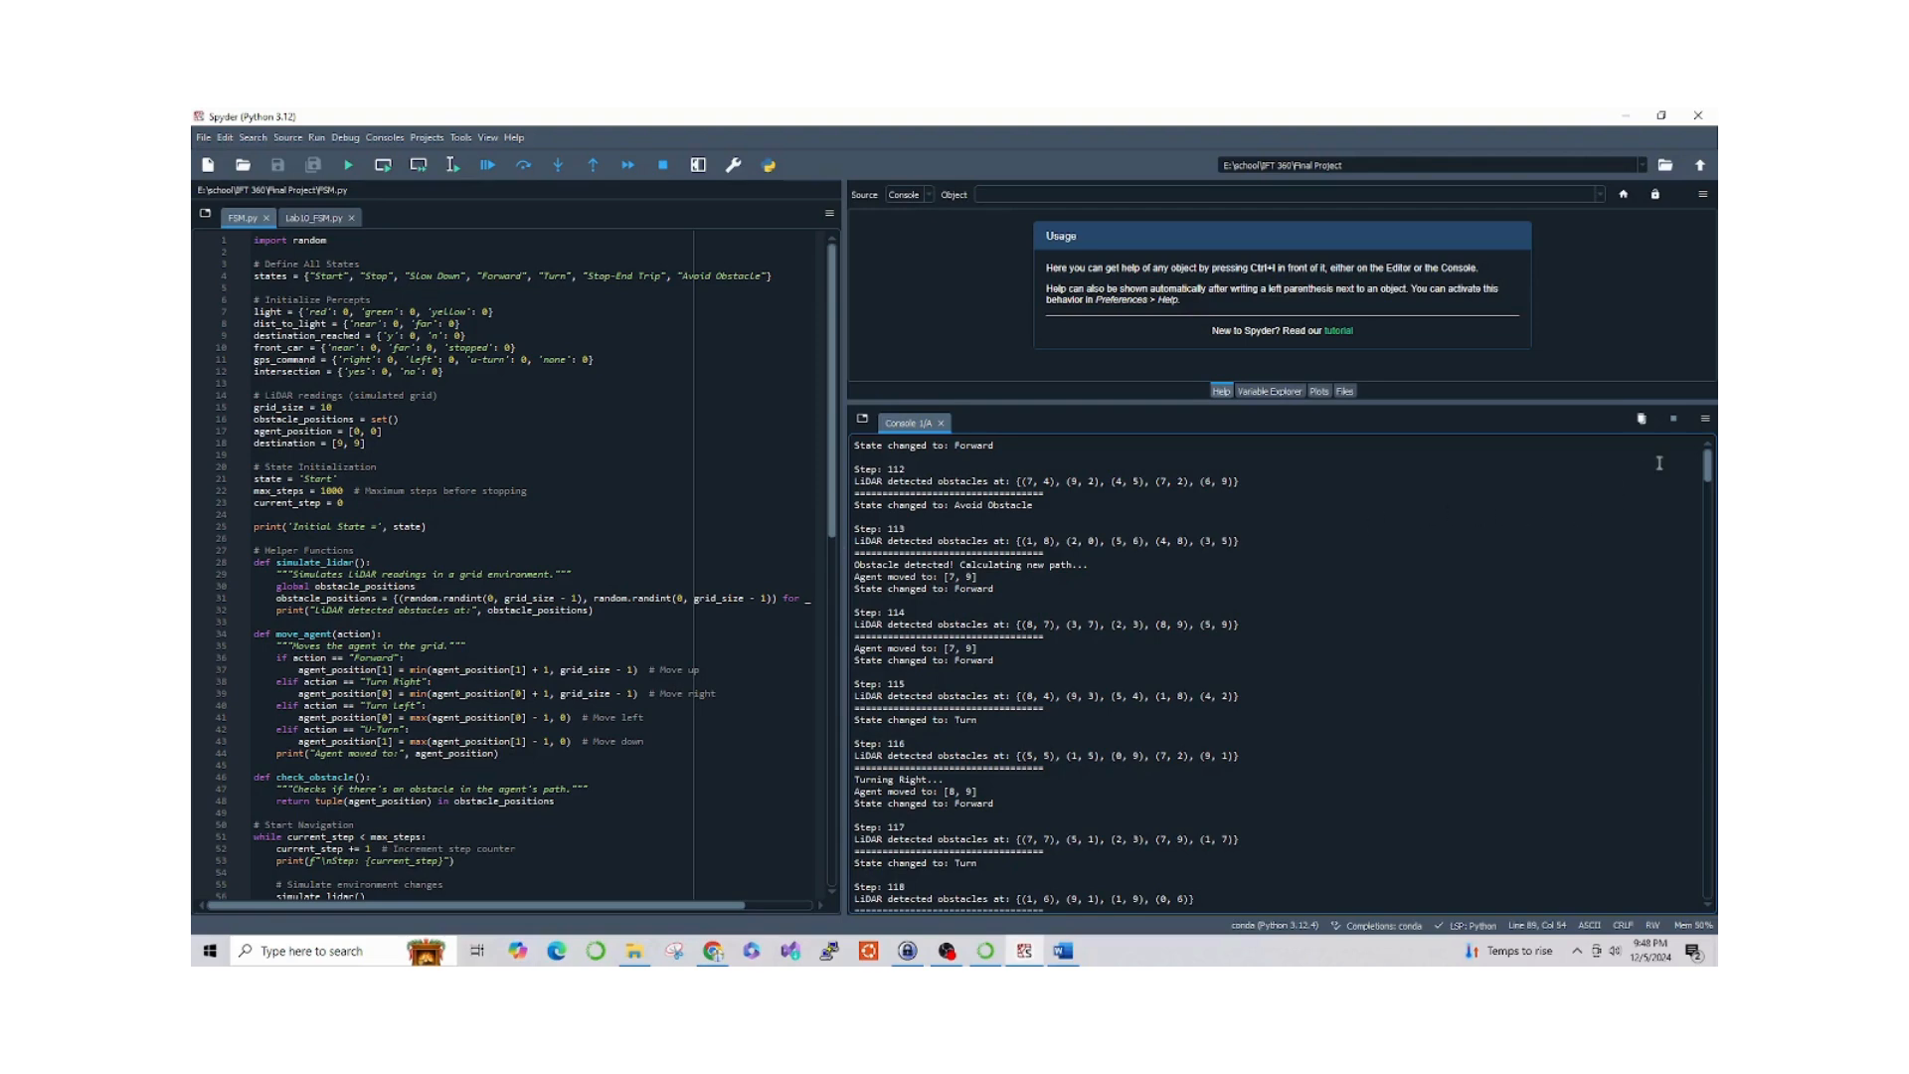
pyautogui.moveTo(1708, 468); pyautogui.dragTo(1707, 853)
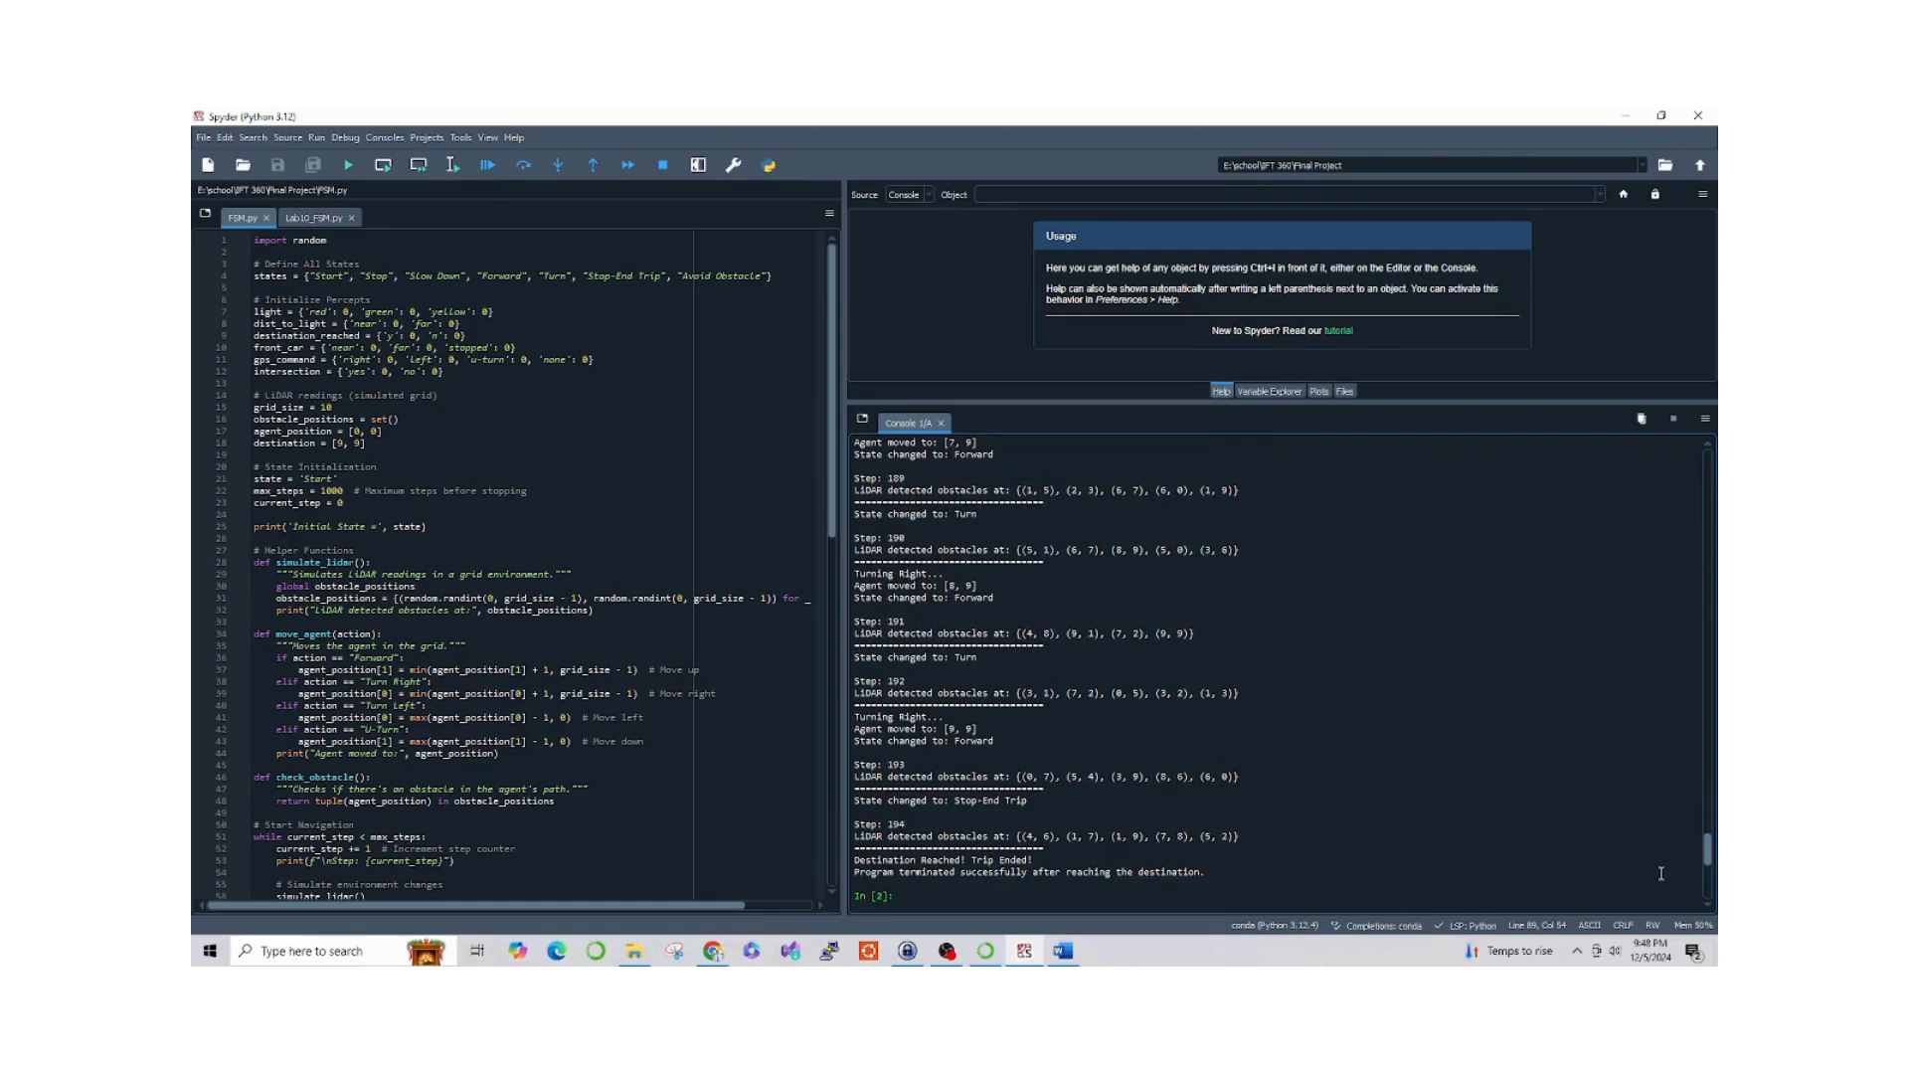